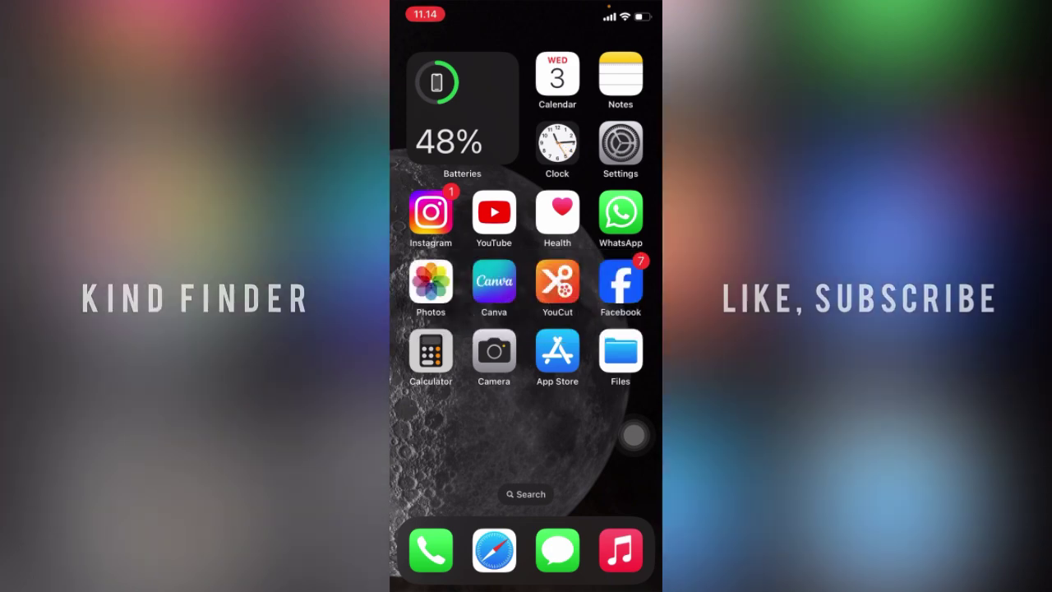
# Open the 'cara Hapus Email Di Facebook' note in the DA folder of Notes
pyautogui.moveTo(609, 411)
pyautogui.mouseDown()
pyautogui.moveTo(444, 411)
pyautogui.moveTo(608, 411)
pyautogui.mouseUp()
pyautogui.click(621, 74)
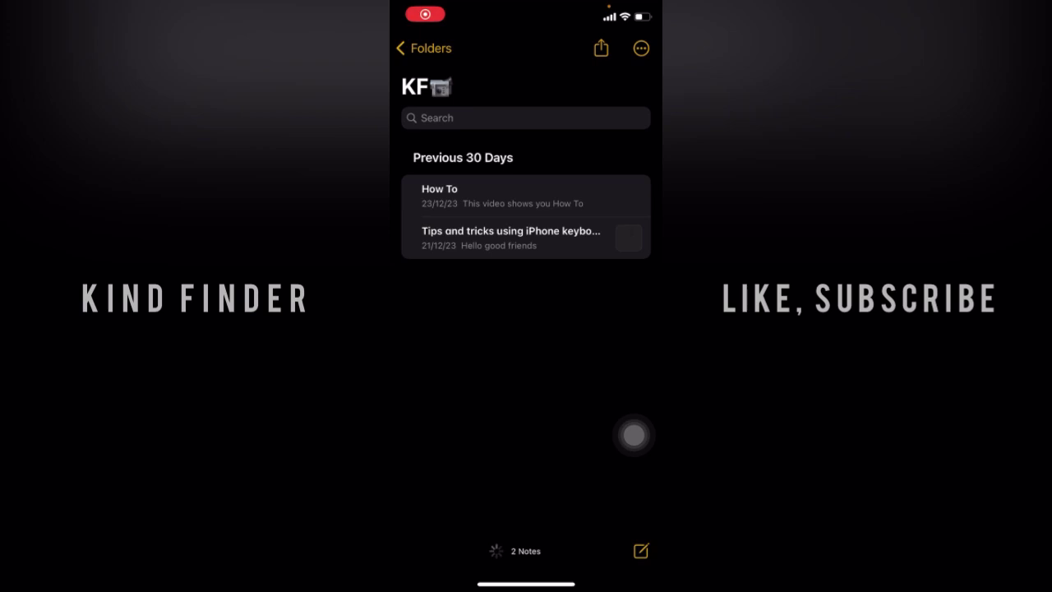
pyautogui.click(423, 48)
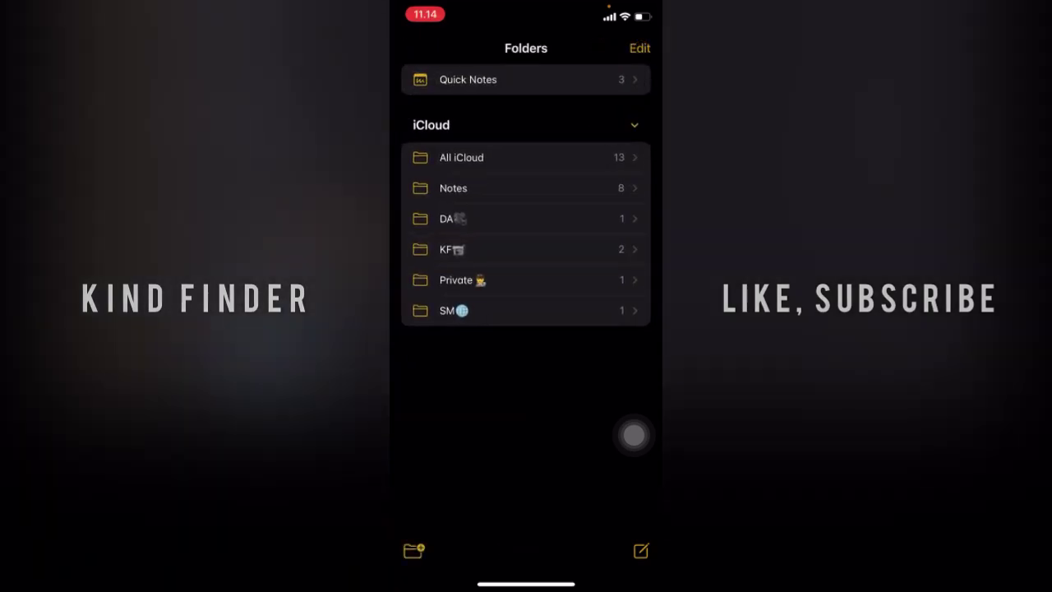
pyautogui.click(461, 219)
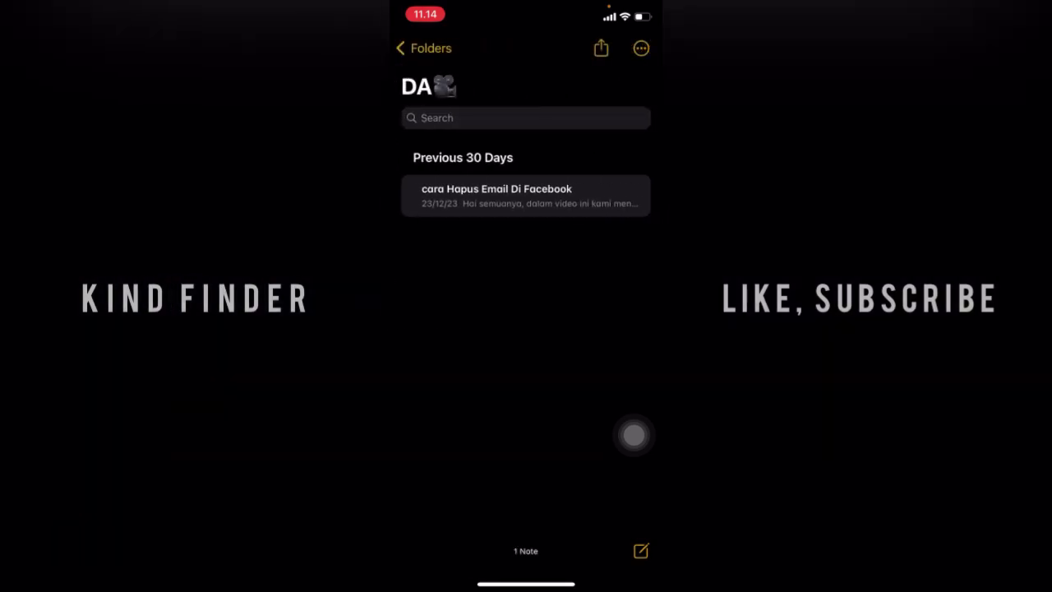
pyautogui.click(526, 196)
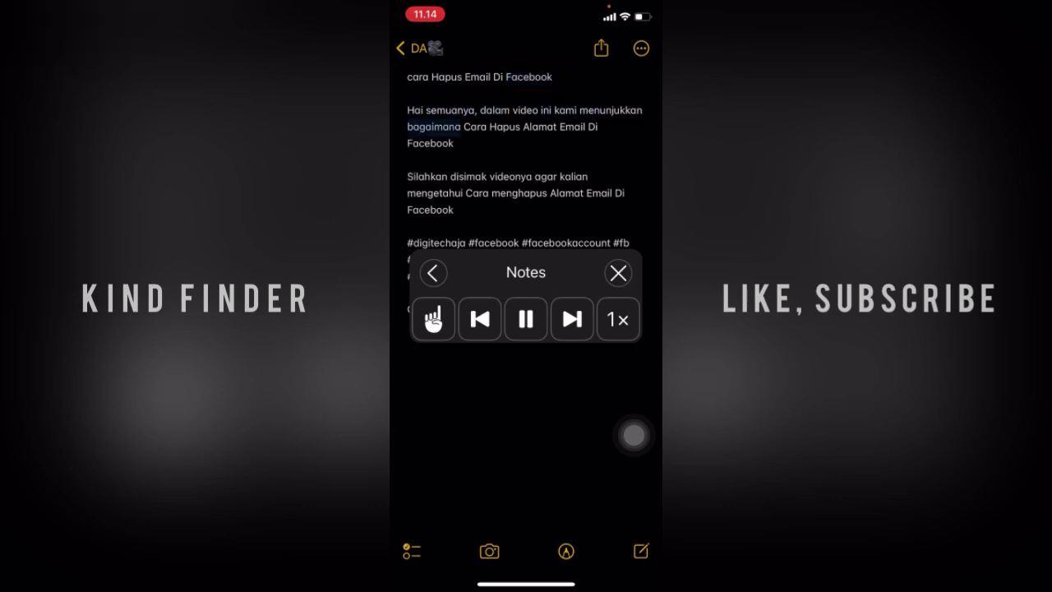
# Stop the note being read aloud and close Notes back to the home screen
pyautogui.click(526, 319)
pyautogui.click(618, 273)
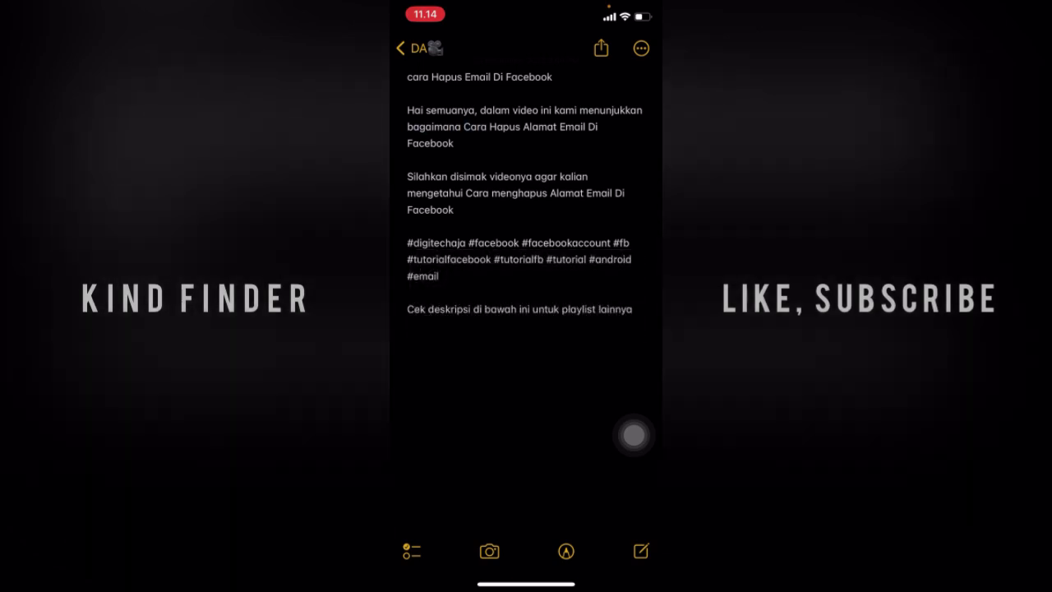
pyautogui.click(400, 47)
pyautogui.click(403, 47)
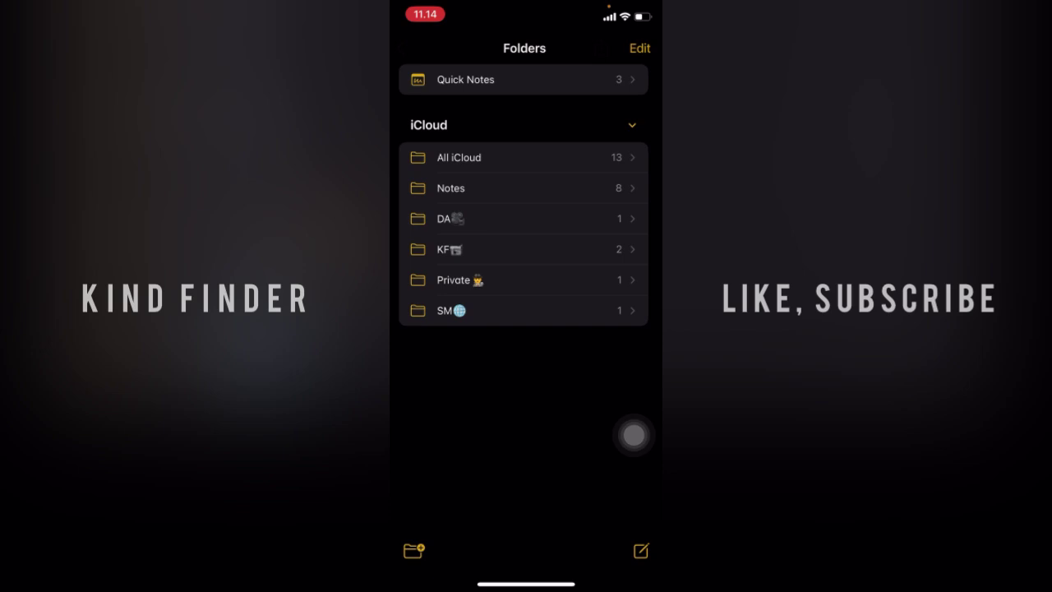
pyautogui.moveTo(526, 584); pyautogui.dragTo(526, 329)
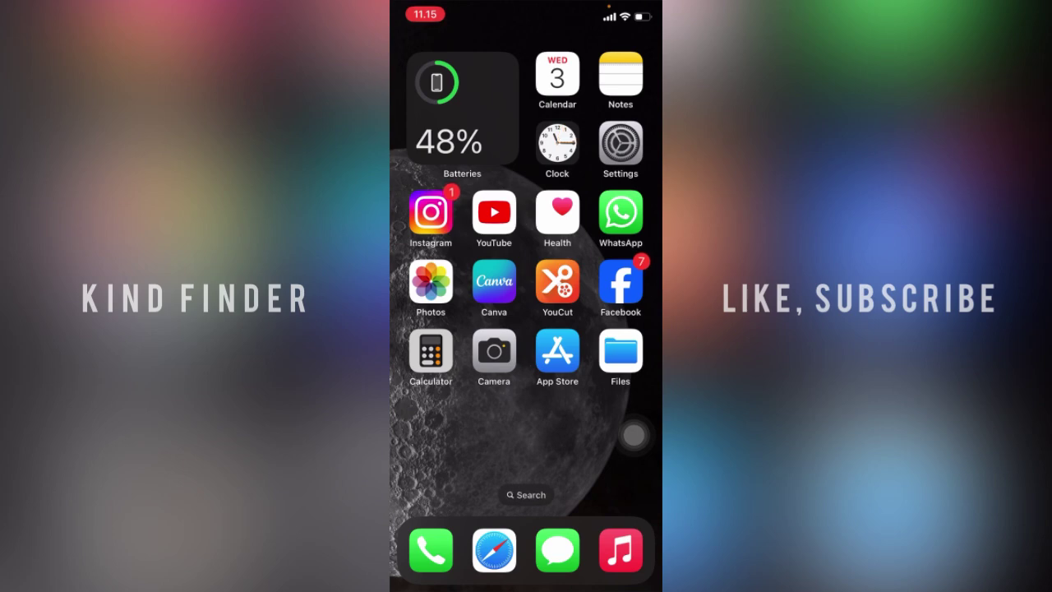
# Go to Settings › Accessibility › Spoken Content and its Default Language entry
pyautogui.click(620, 143)
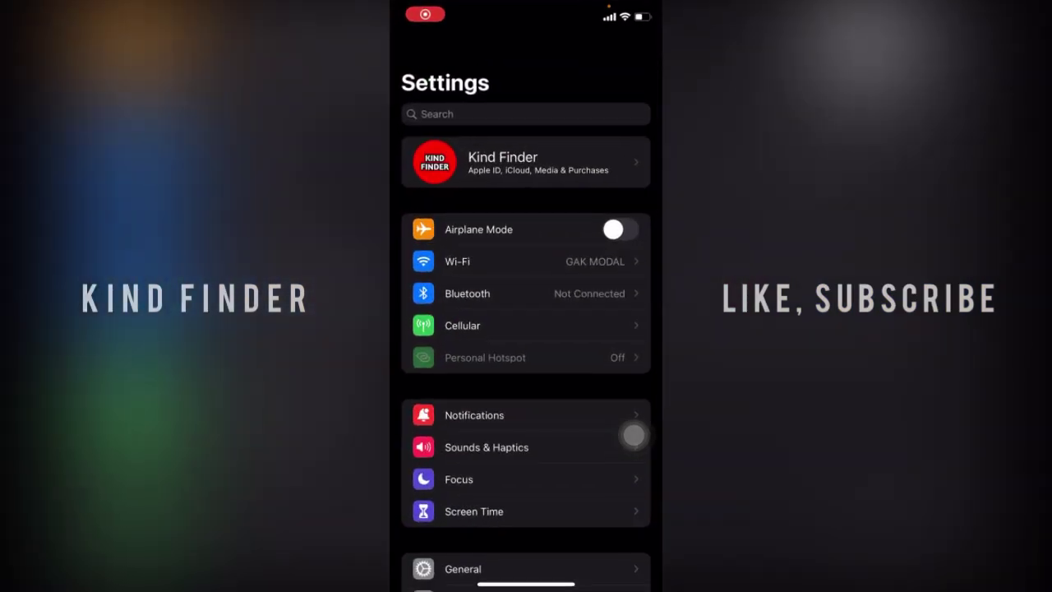
pyautogui.scroll(-5, 634, 436)
pyautogui.scroll(-3, 634, 435)
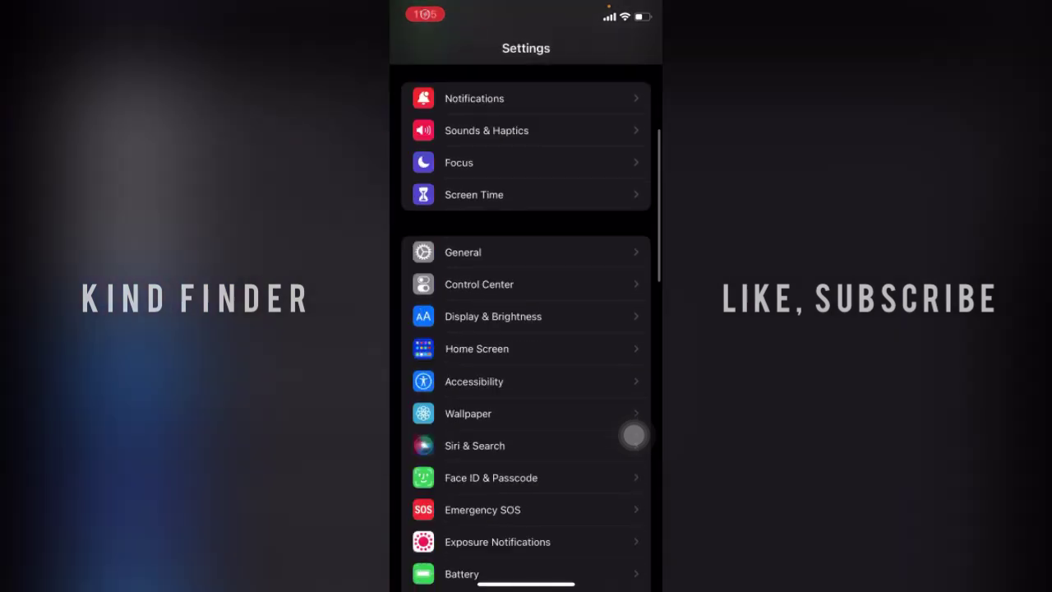
pyautogui.scroll(-3, 633, 436)
pyautogui.click(475, 268)
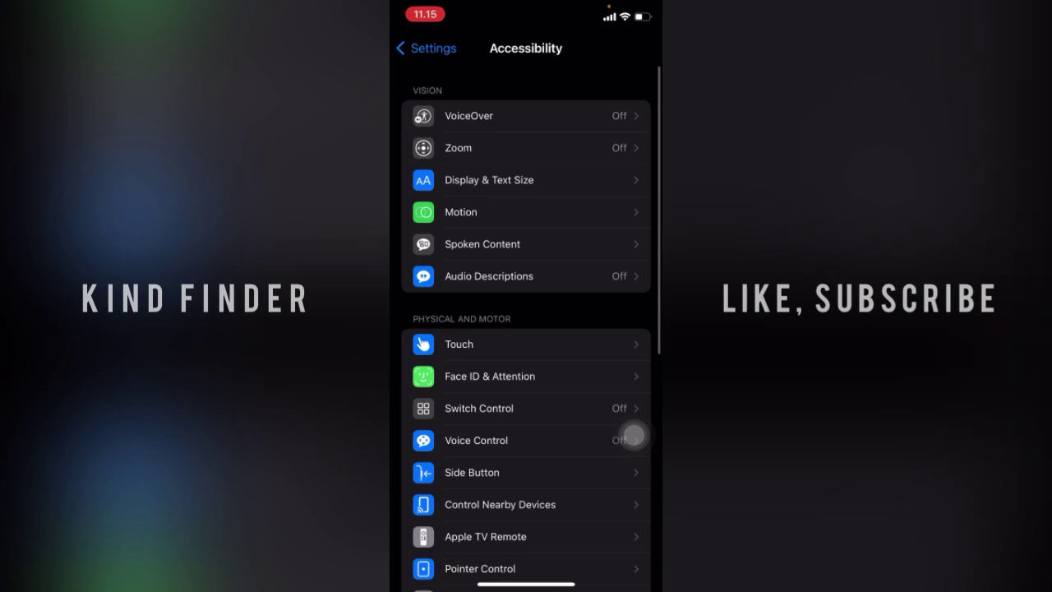
pyautogui.click(482, 243)
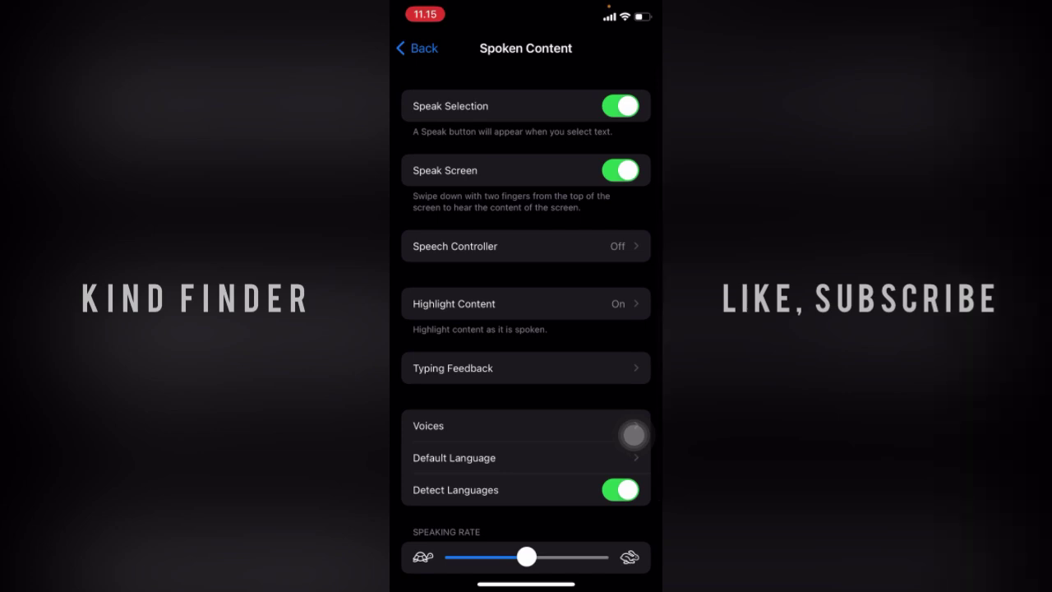
pyautogui.scroll(-2, 526, 329)
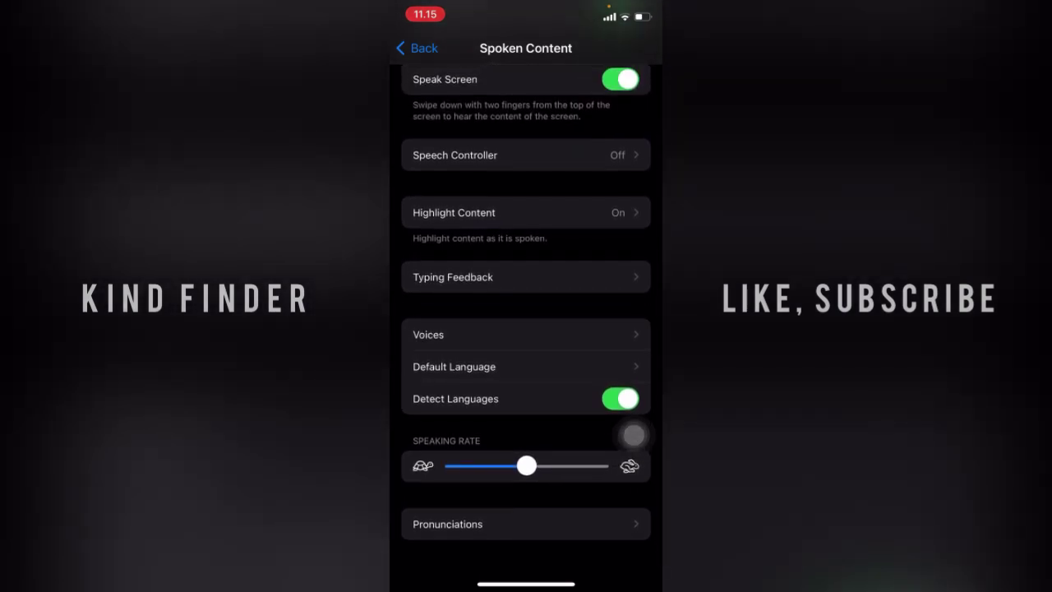
pyautogui.click(494, 366)
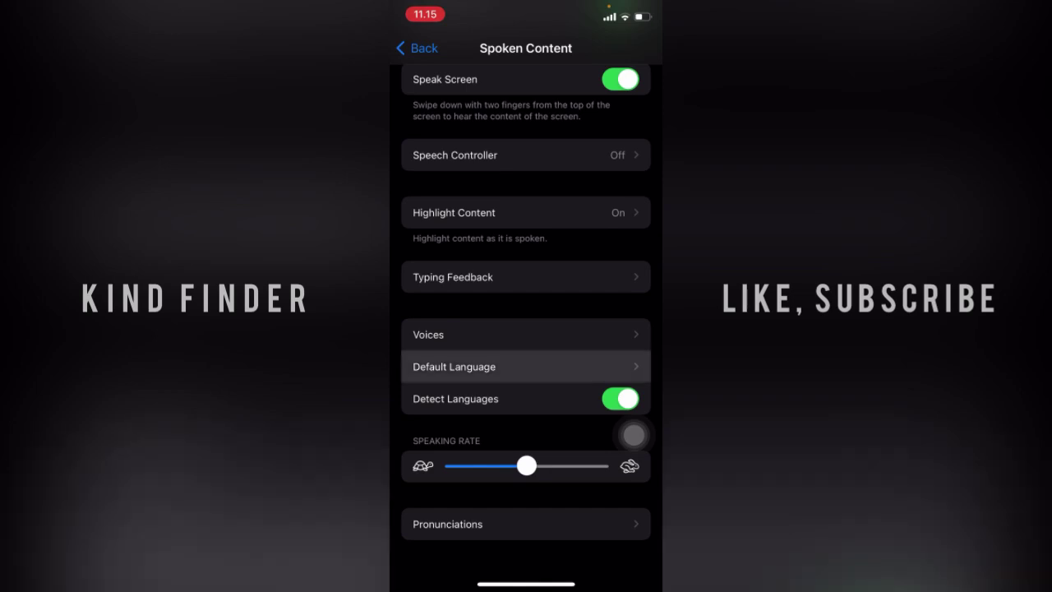
pyautogui.scroll(1, 494, 367)
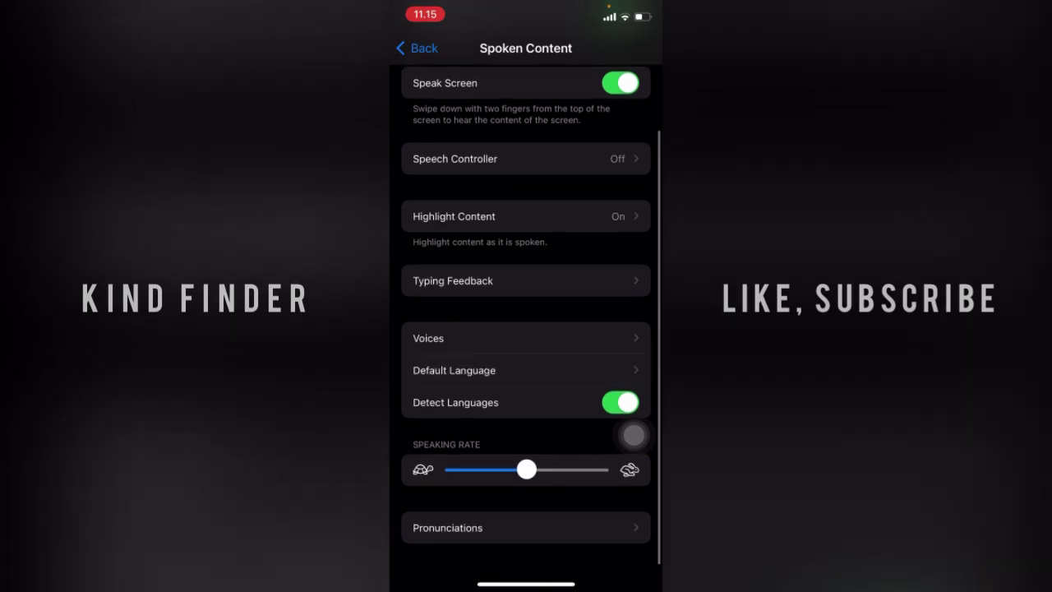
# Check Indonesian as the Spoken Content default language, after briefly choosing English
pyautogui.click(493, 370)
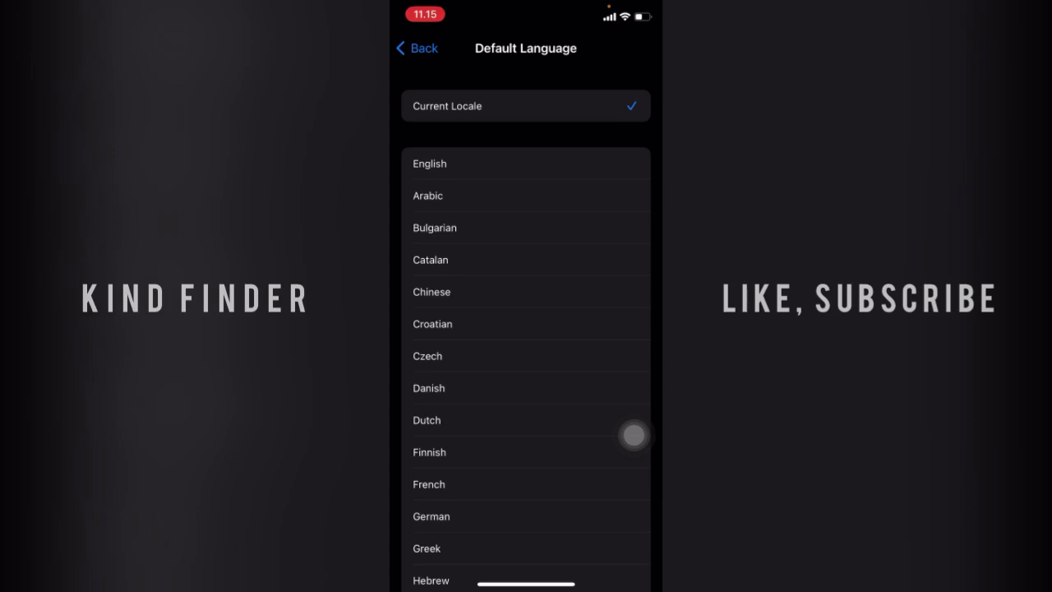
pyautogui.click(494, 164)
pyautogui.scroll(-5, 634, 434)
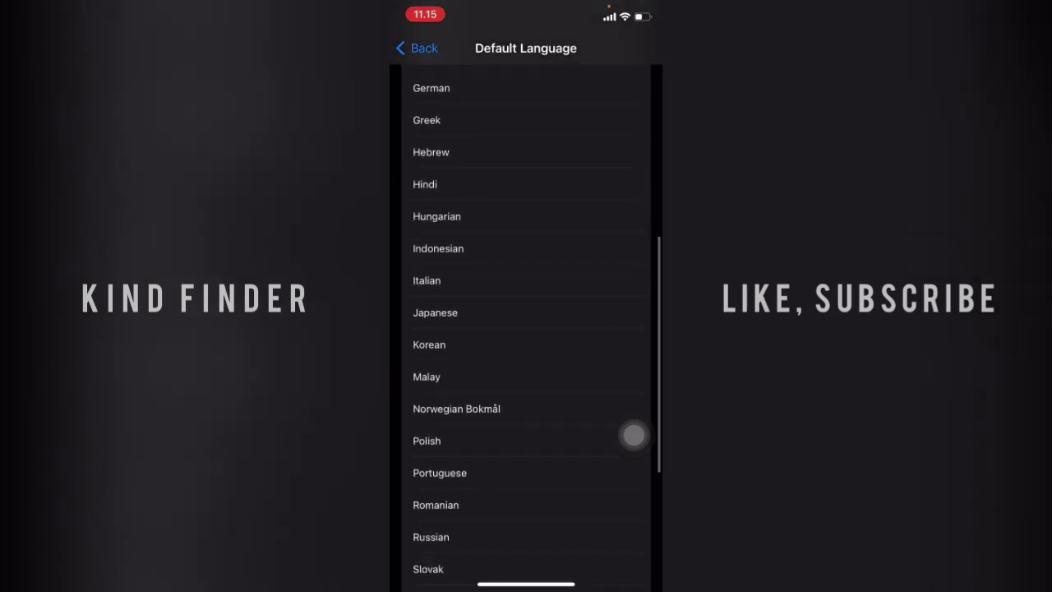
pyautogui.scroll(-3, 634, 435)
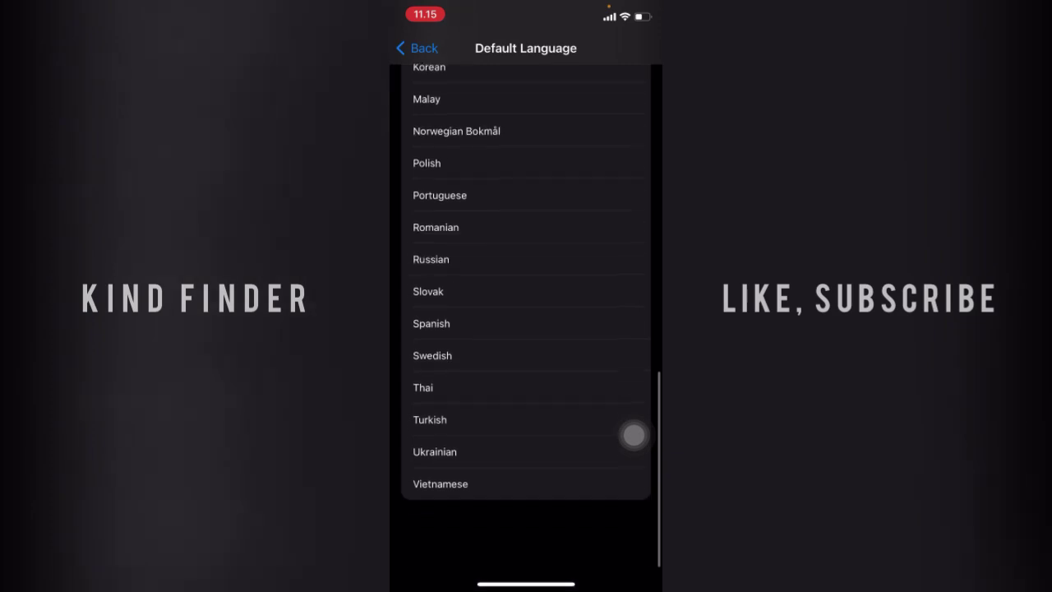
pyautogui.scroll(2, 634, 435)
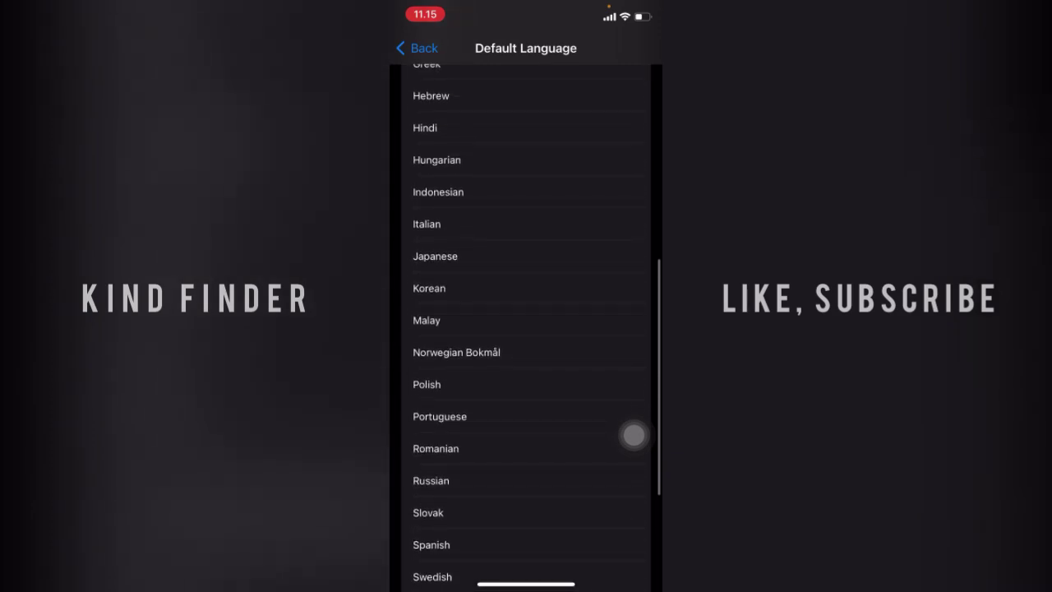
pyautogui.click(438, 192)
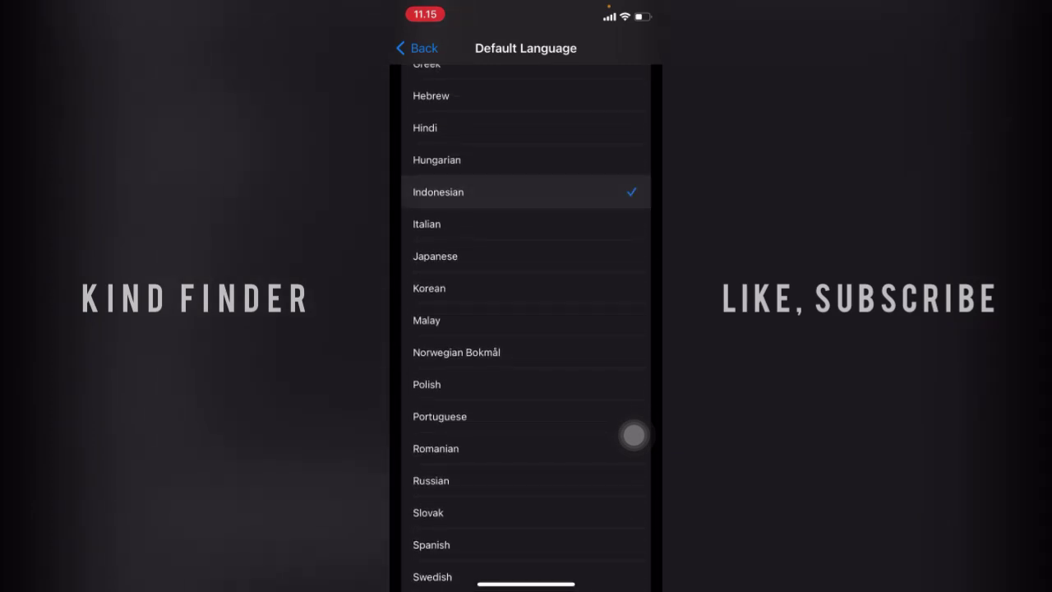
# Switch to Notes and have the DA folder's 'cara Hapus Email Di Facebook' note read aloud
pyautogui.moveTo(526, 584); pyautogui.dragTo(526, 345)
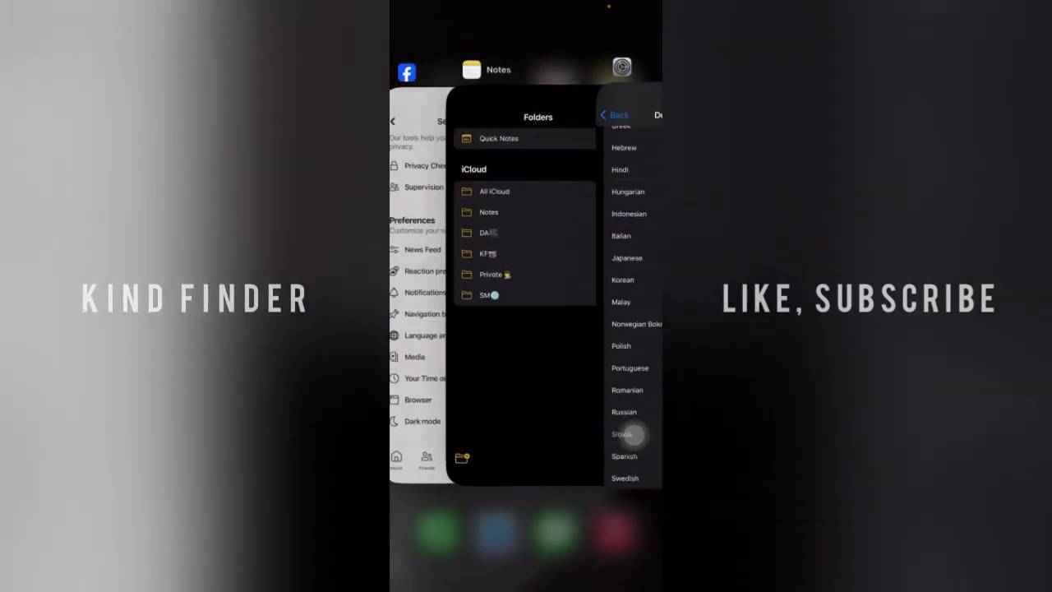
pyautogui.click(526, 246)
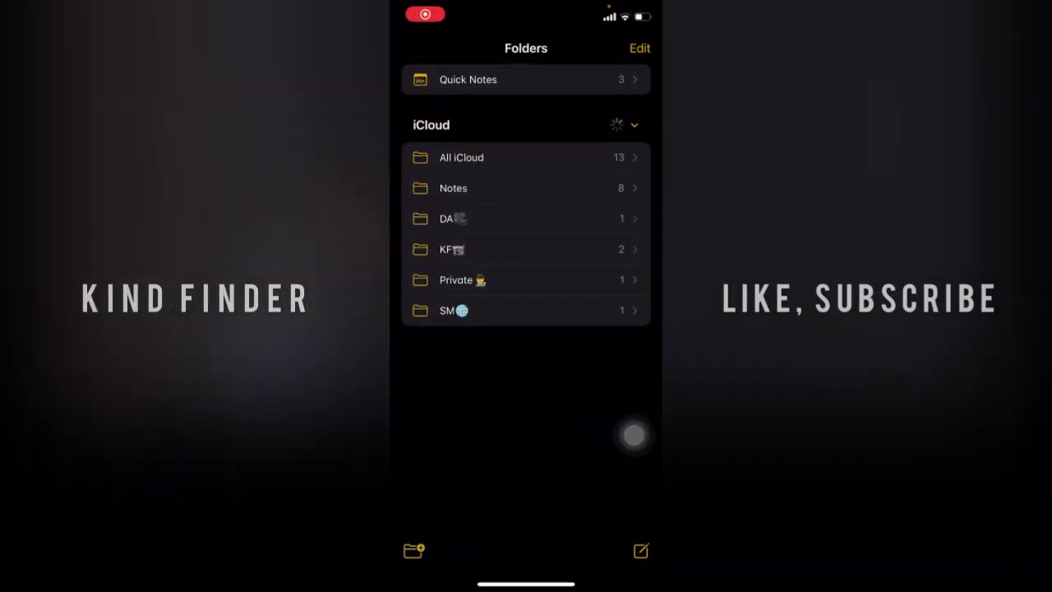
pyautogui.click(452, 219)
pyautogui.click(526, 196)
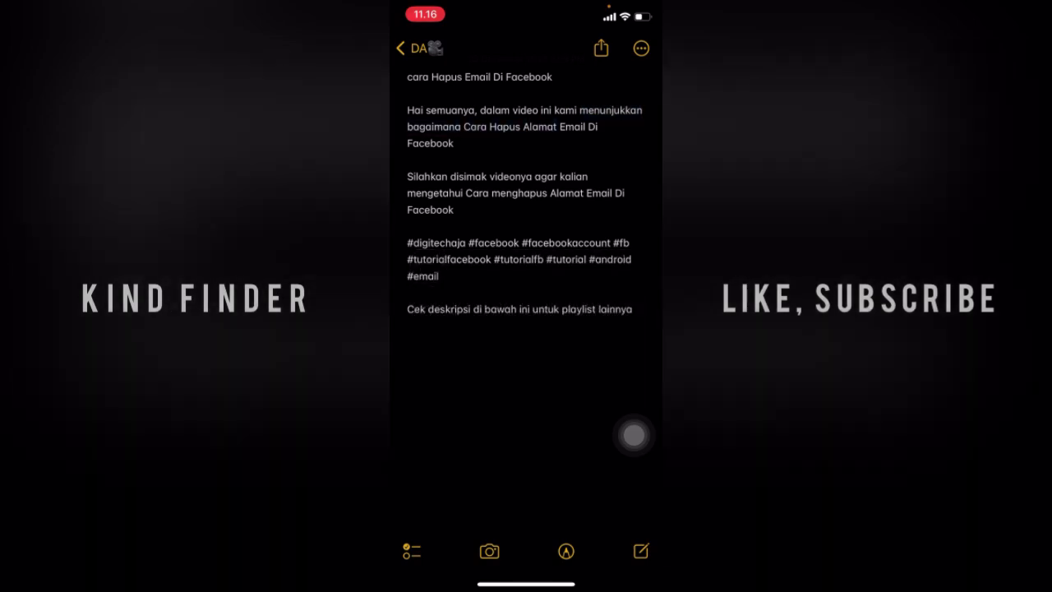
pyautogui.moveTo(526, 583); pyautogui.dragTo(527, 370)
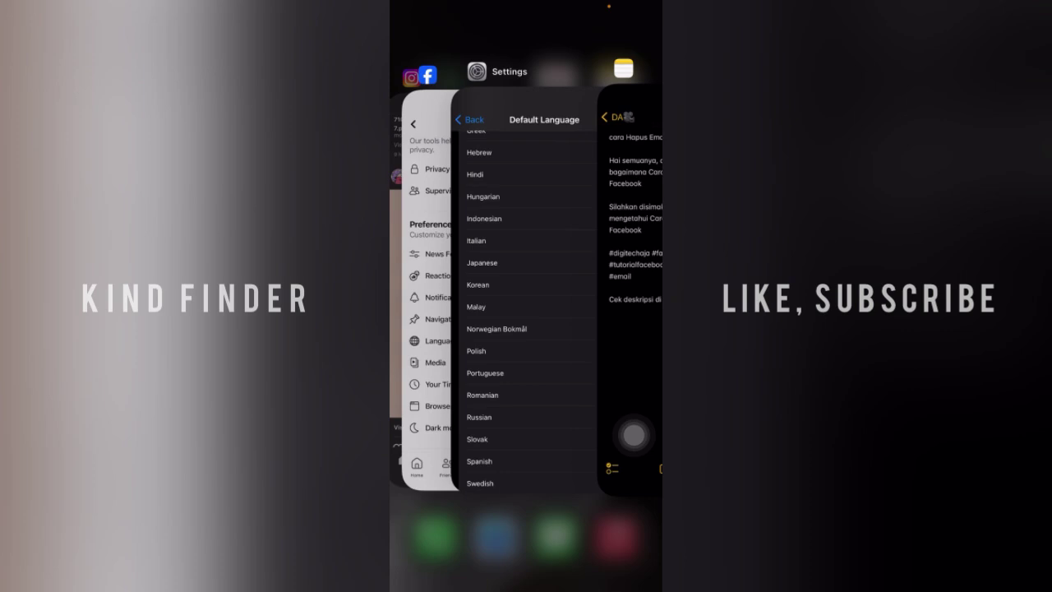
# Switch back to Settings and return to Spoken Content's speech voices list
pyautogui.click(526, 304)
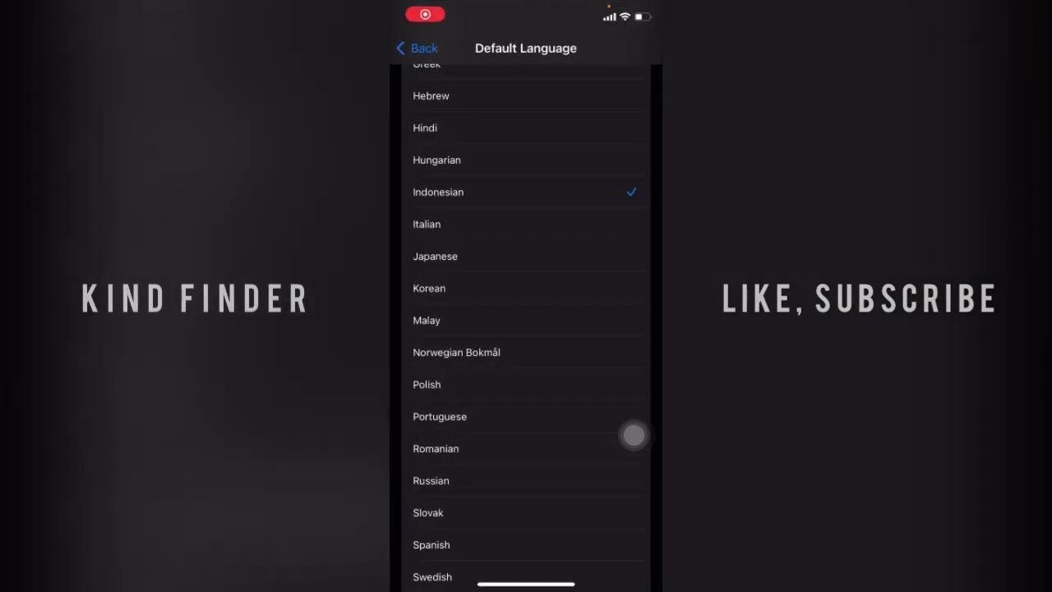
pyautogui.scroll(10, 526, 328)
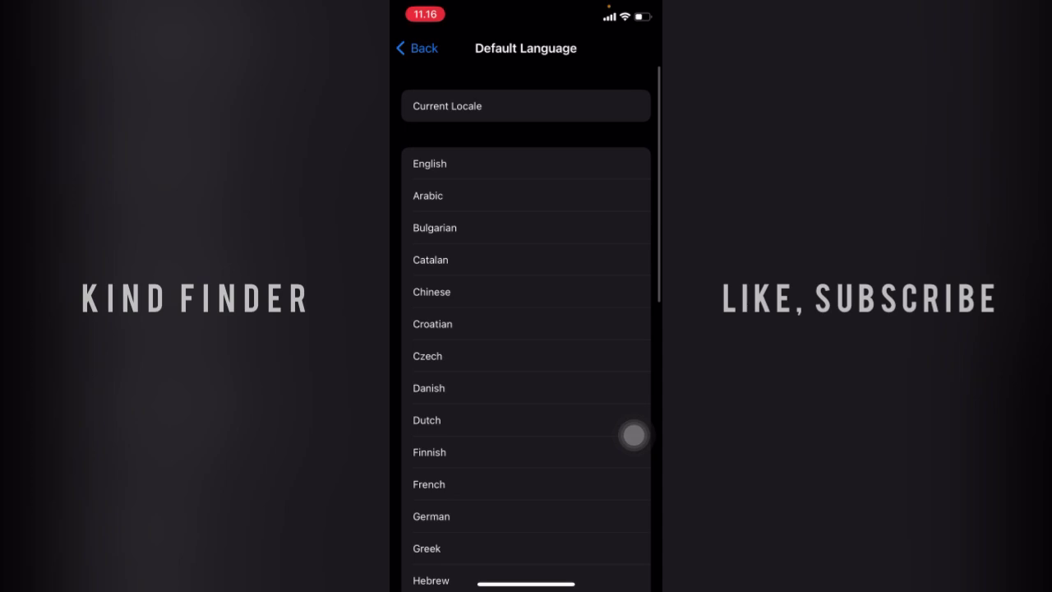
pyautogui.click(418, 48)
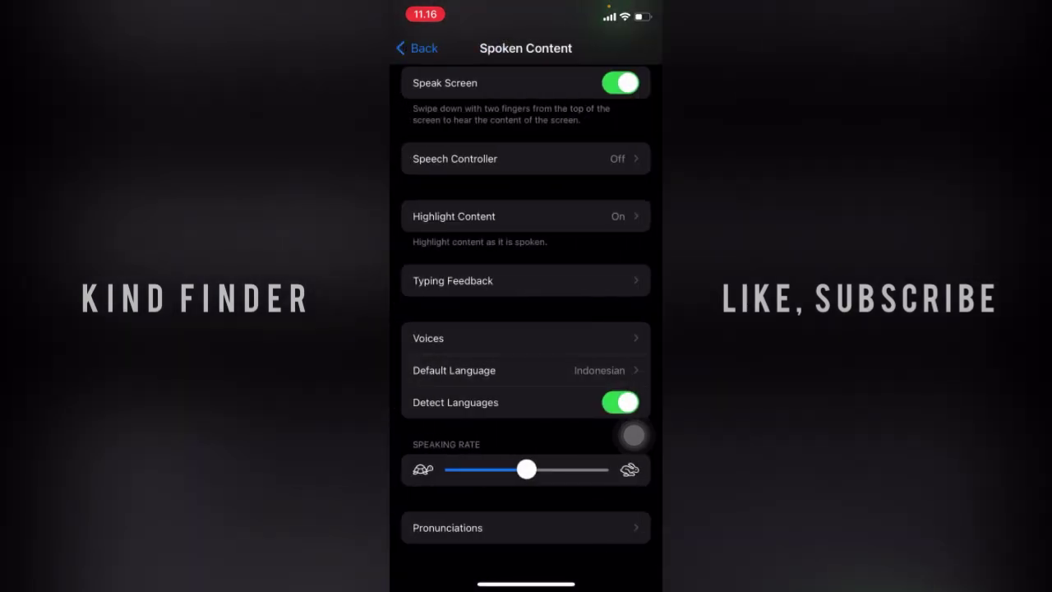
pyautogui.click(493, 338)
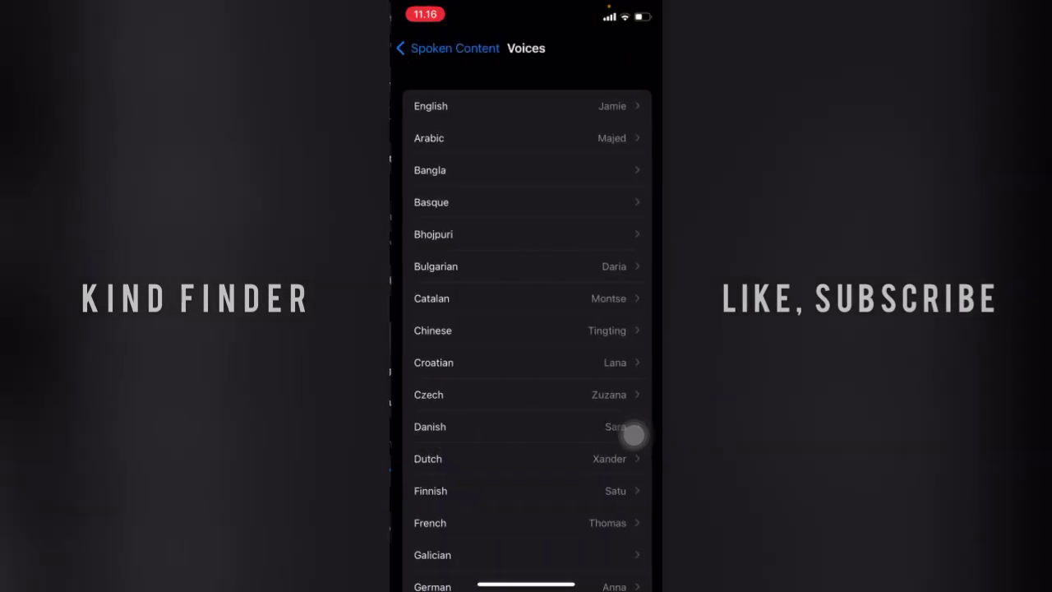
# Confirm Damayanti as the Indonesian voice, then back out to Spoken Content
pyautogui.scroll(-3, 634, 435)
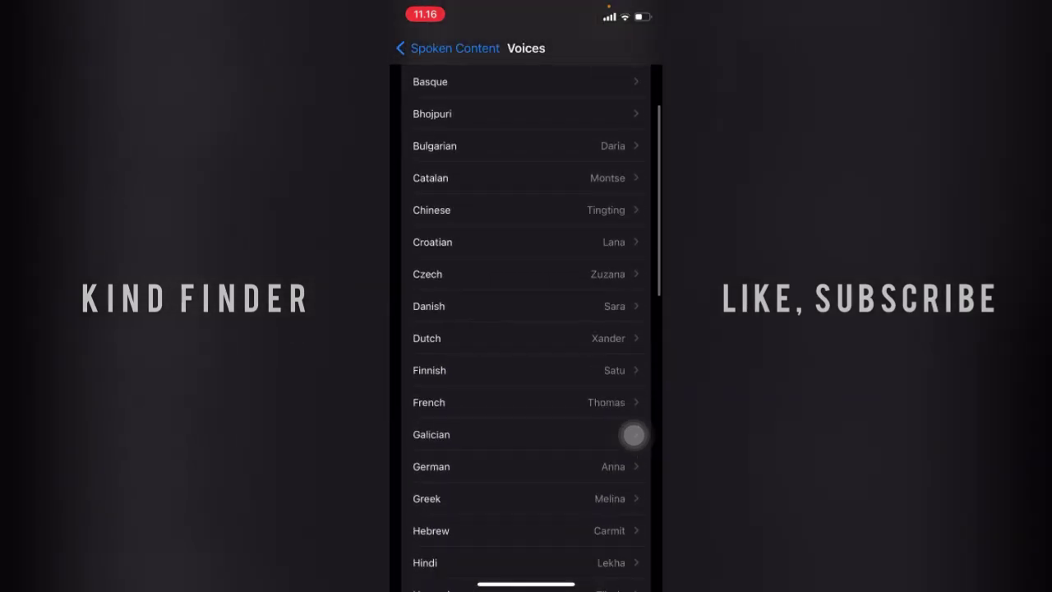
pyautogui.scroll(-5, 634, 435)
pyautogui.scroll(-4, 634, 435)
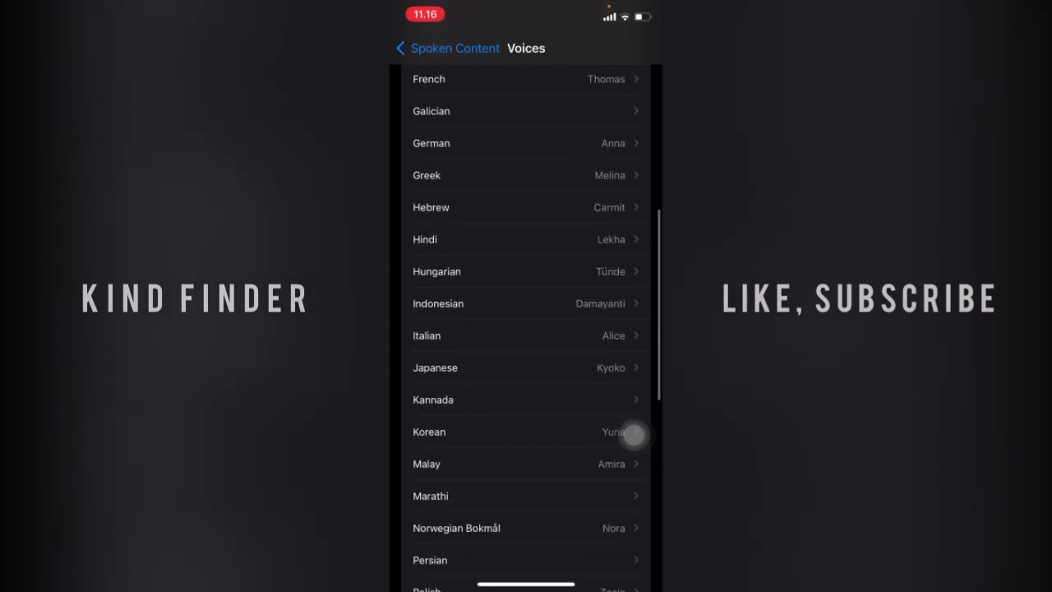
pyautogui.scroll(-1, 634, 435)
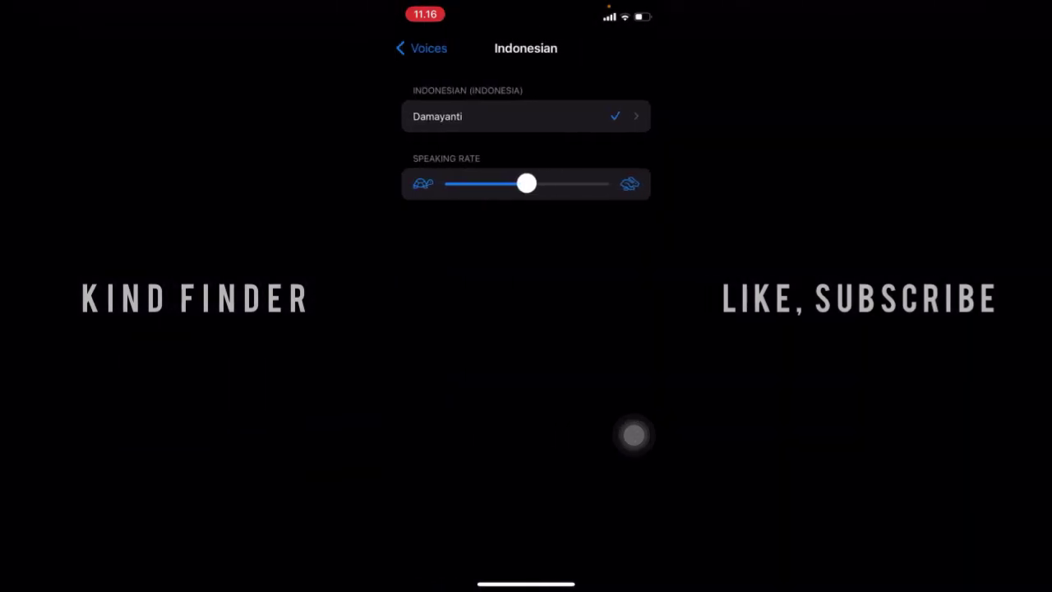
pyautogui.click(438, 116)
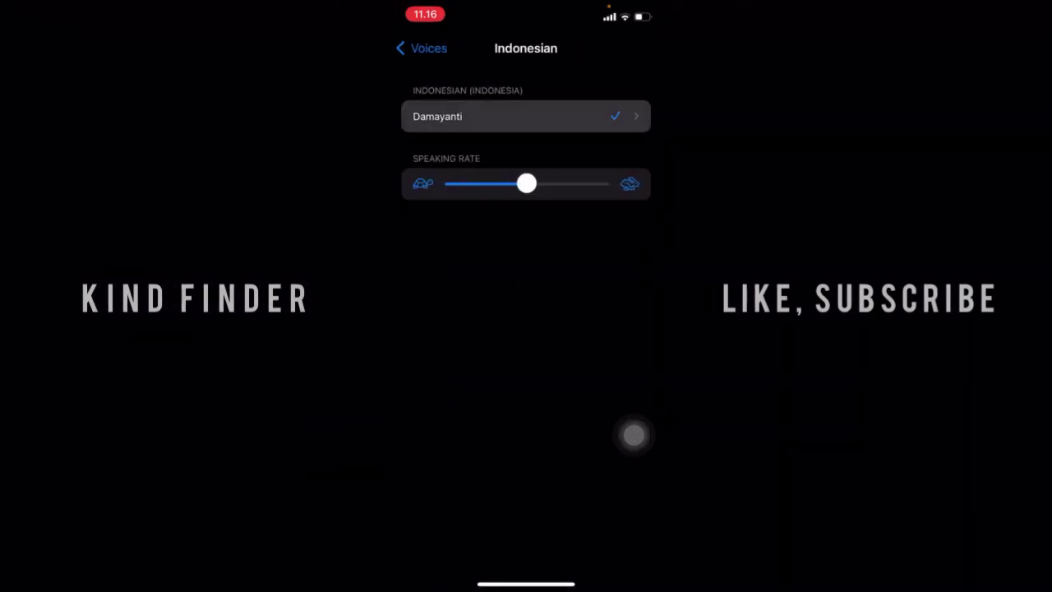
pyautogui.click(403, 47)
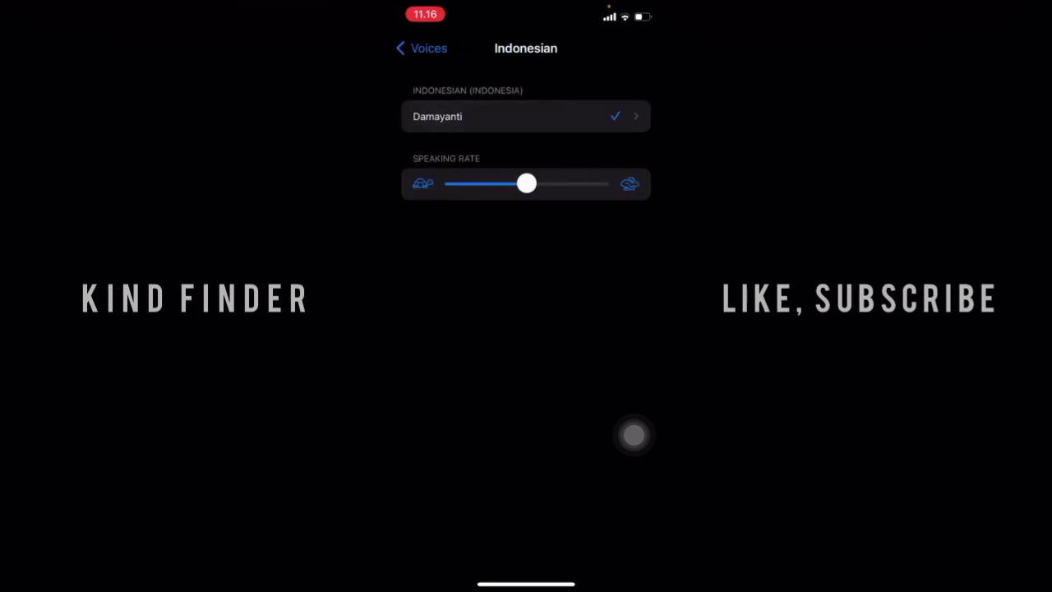
pyautogui.click(423, 48)
pyautogui.click(436, 47)
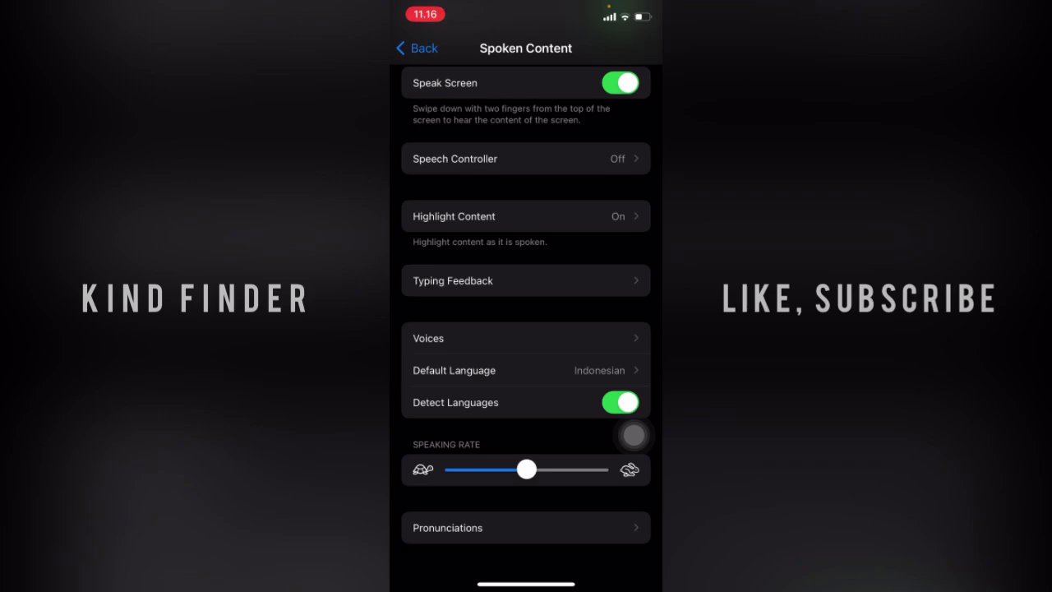
# Leave Settings for the home screen, glance at the App Library, and return to the main page
pyautogui.moveTo(526, 584); pyautogui.dragTo(526, 370)
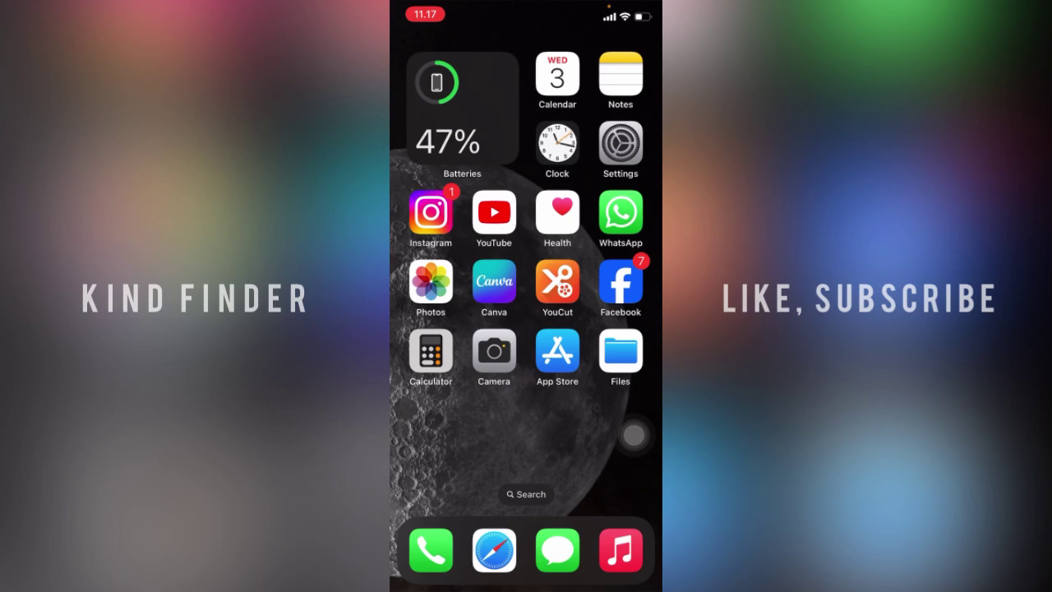
pyautogui.moveTo(592, 411); pyautogui.dragTo(436, 411)
pyautogui.moveTo(436, 328); pyautogui.dragTo(608, 329)
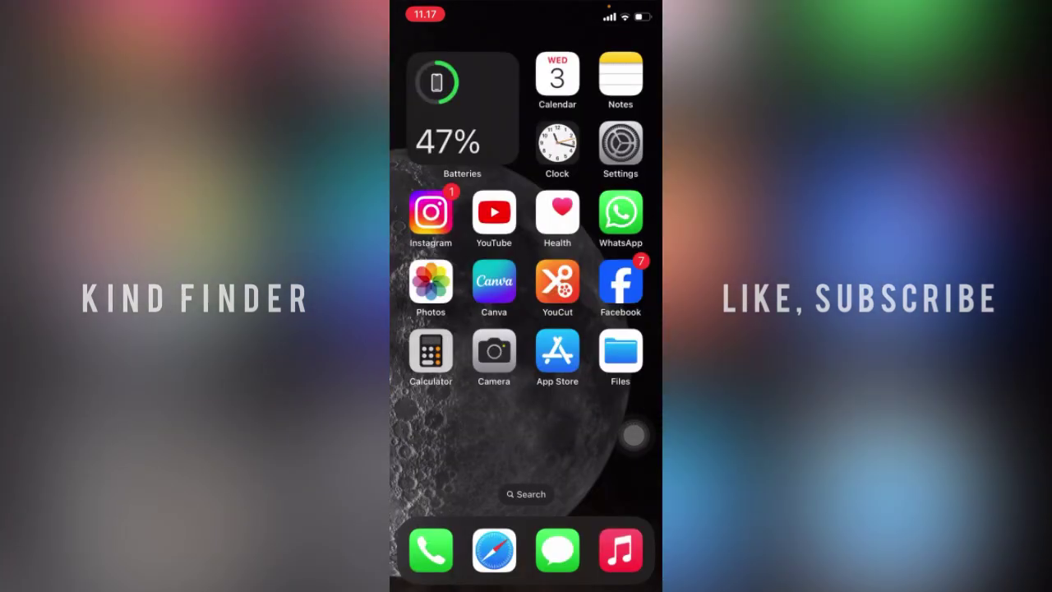